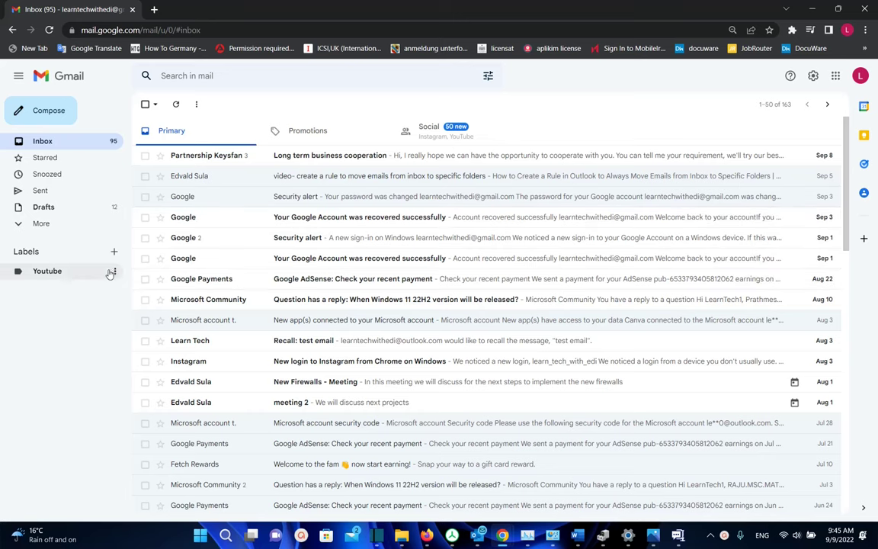
# Open the password-changed Security alert email and choose 'Filter messages like these' from its More menu
pyautogui.click(55, 274)
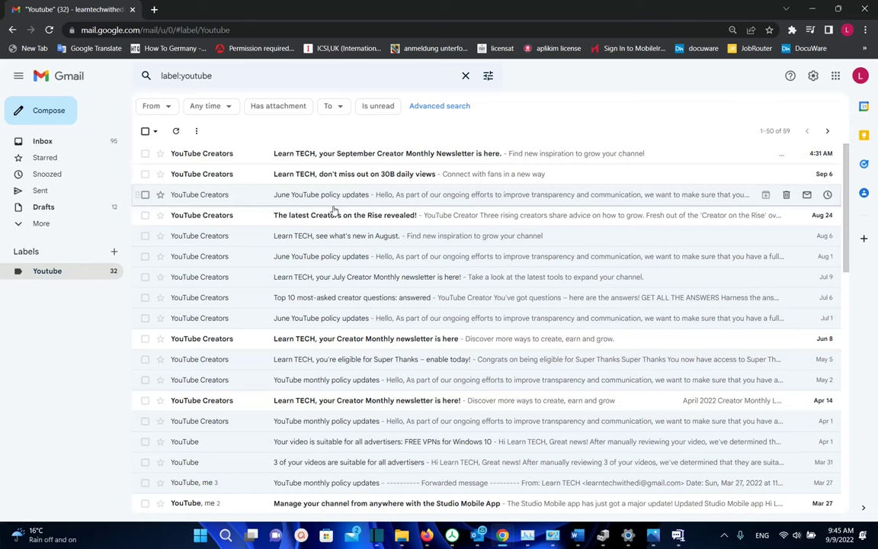
pyautogui.hotkey('alt', 'Left')
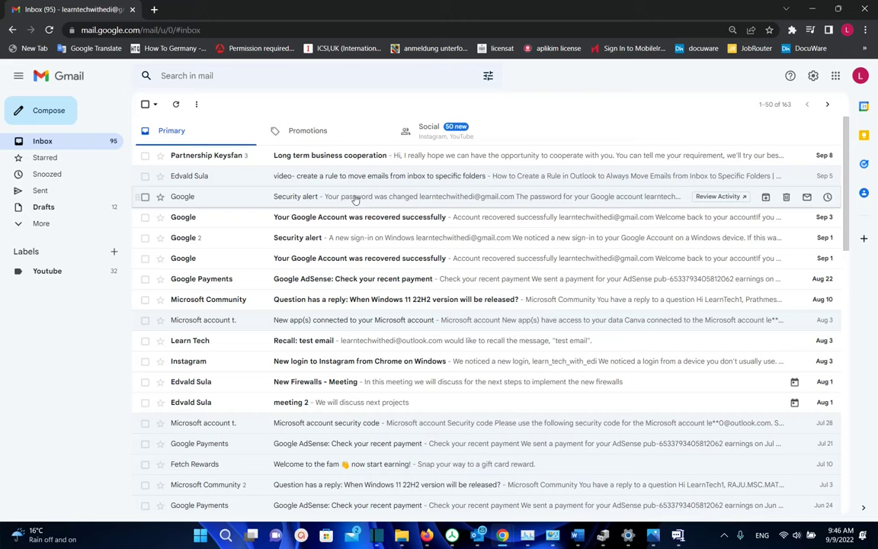
pyautogui.click(350, 197)
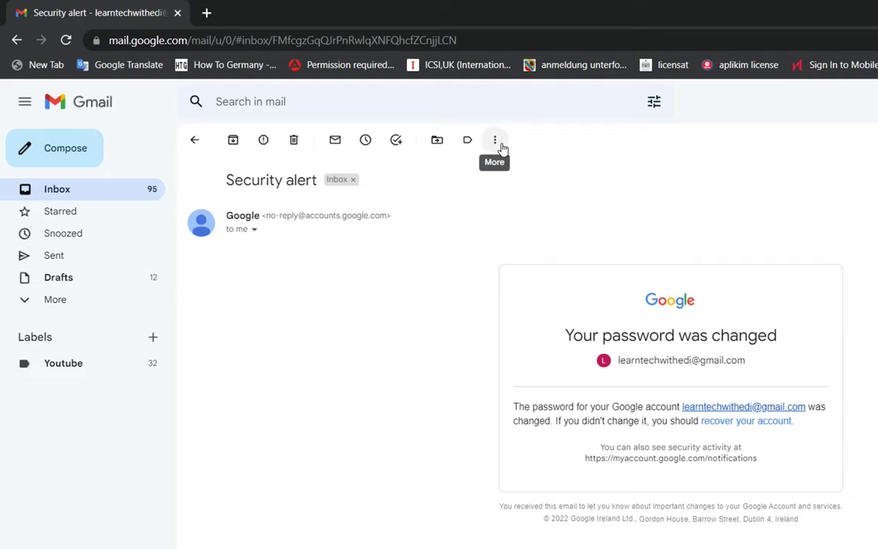
pyautogui.click(497, 141)
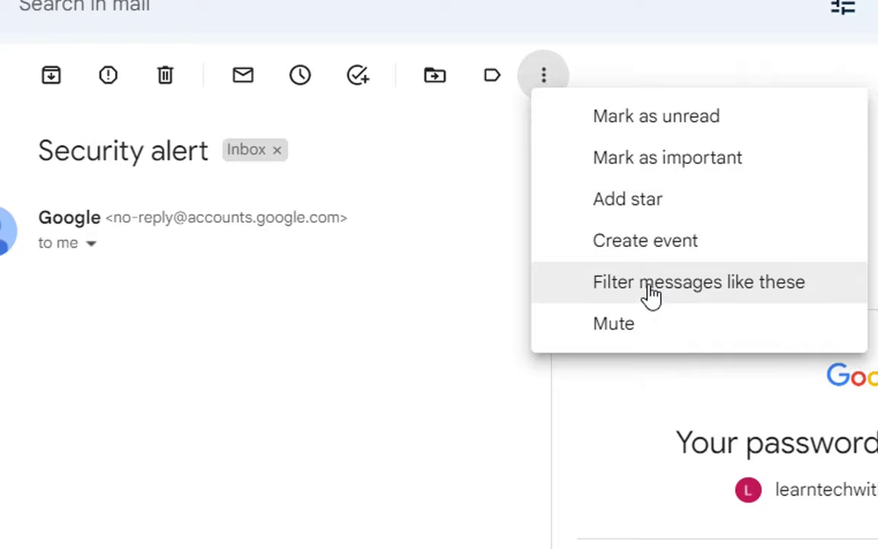
pyautogui.click(776, 296)
pyautogui.click(399, 214)
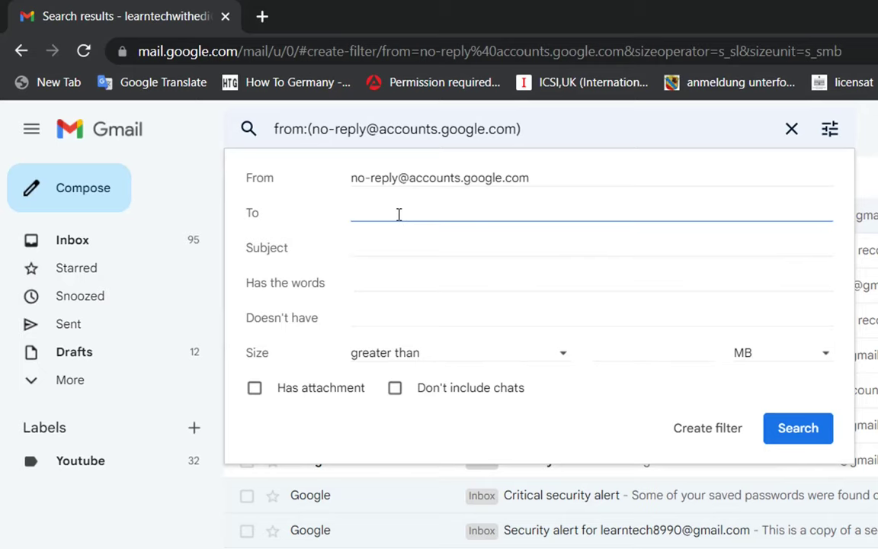
pyautogui.hotkey('shift', 'Tab')
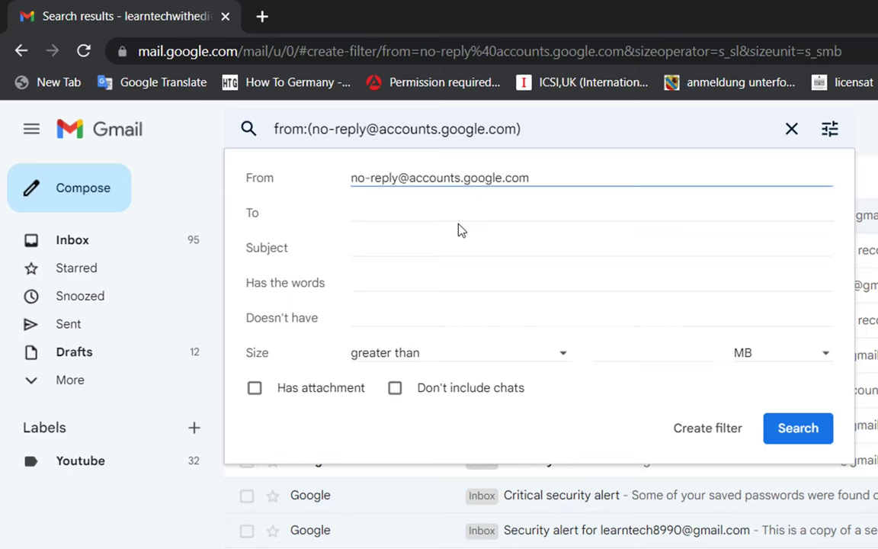
pyautogui.click(461, 211)
pyautogui.click(549, 177)
pyautogui.moveTo(546, 177); pyautogui.dragTo(349, 178)
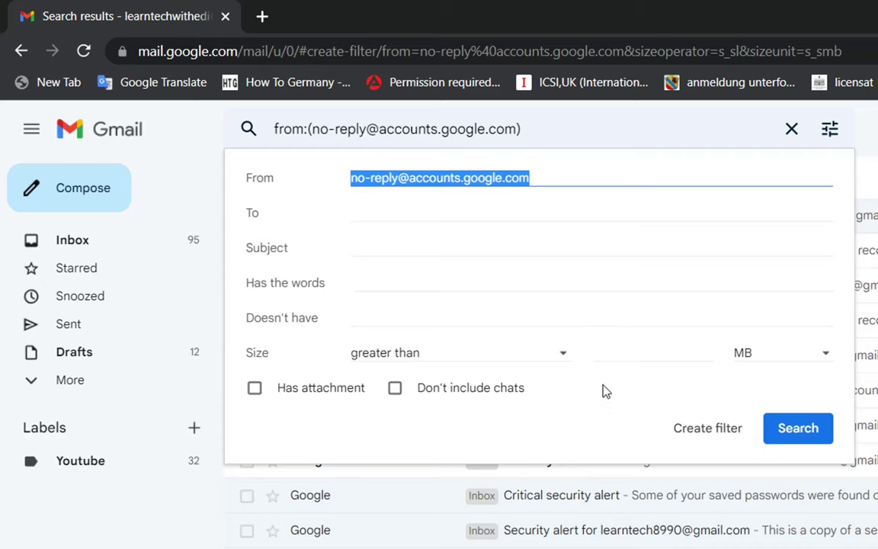
pyautogui.click(692, 434)
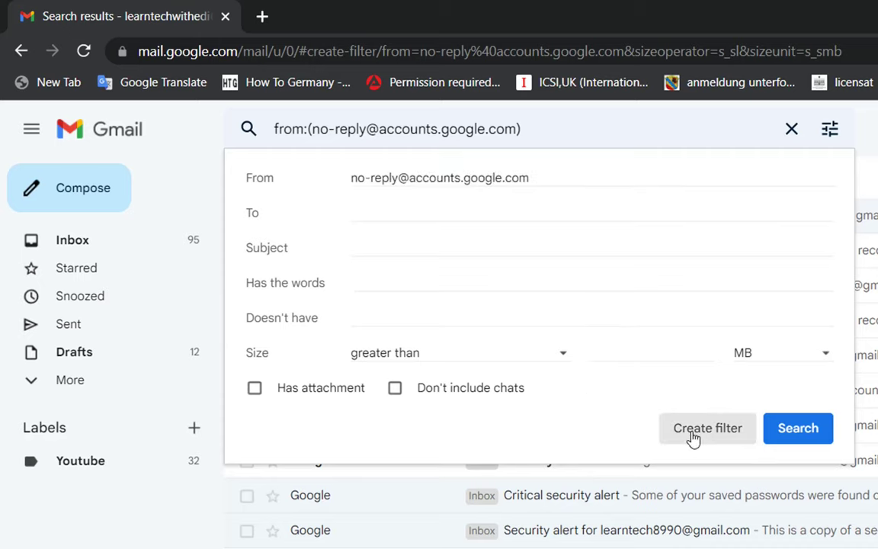
# Tick 'Skip the Inbox (Archive it)' and 'Apply the label', and show the available labels
pyautogui.click(255, 216)
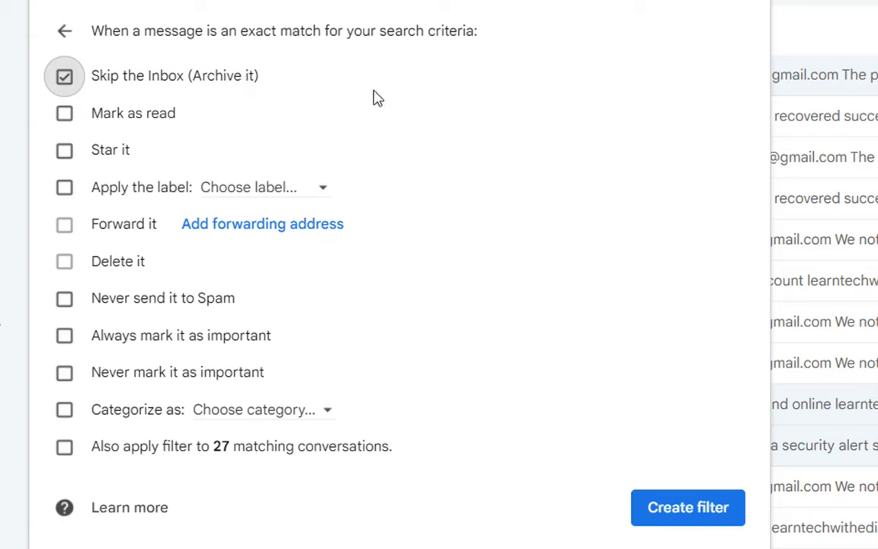
pyautogui.click(64, 189)
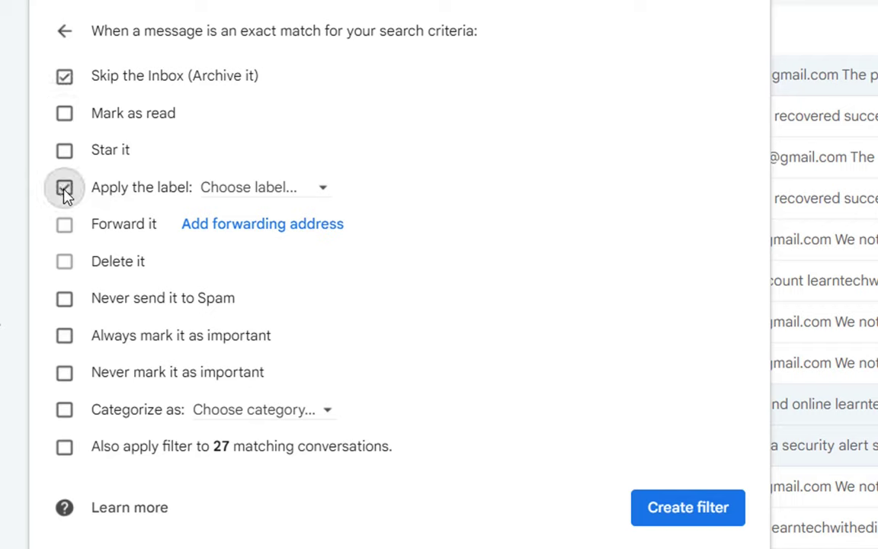
pyautogui.click(249, 191)
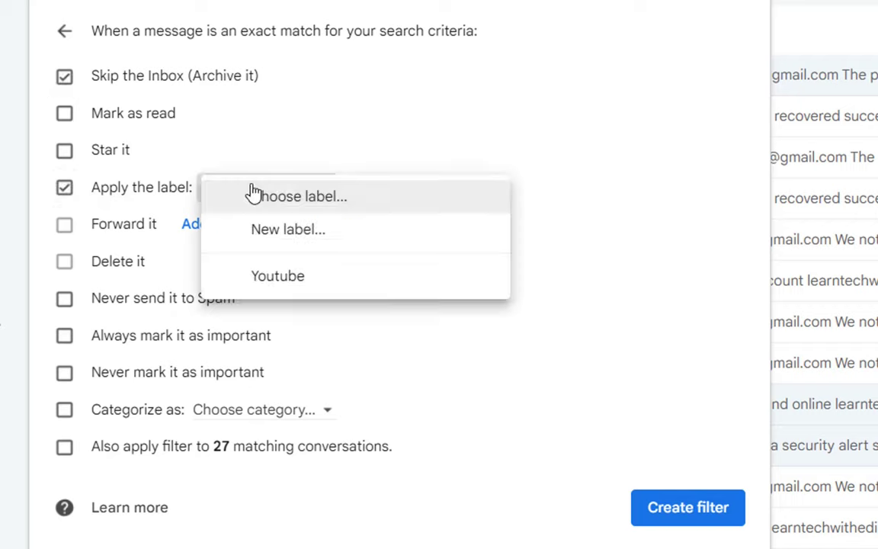
# Create a new top-level label named 'Google', not nested, for the filter to apply
pyautogui.click(310, 241)
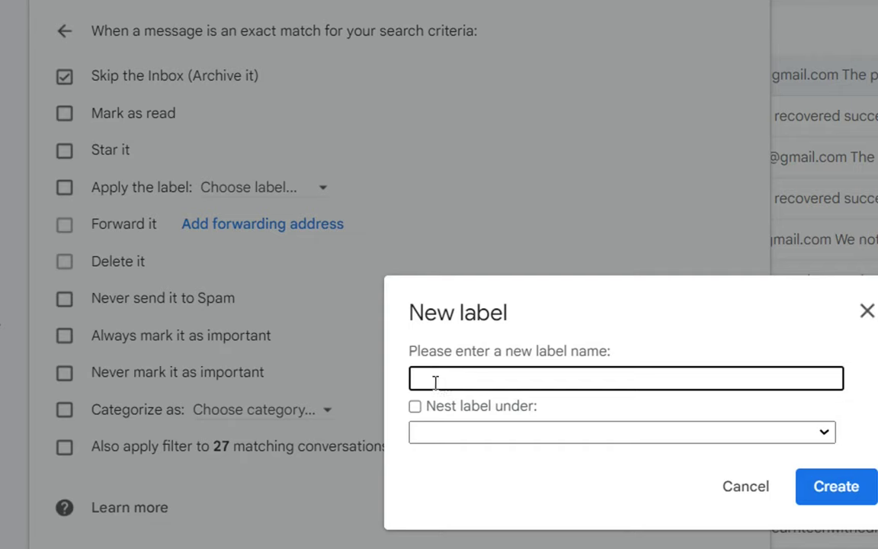
pyautogui.write('Google')
pyautogui.click(482, 433)
pyautogui.click(483, 435)
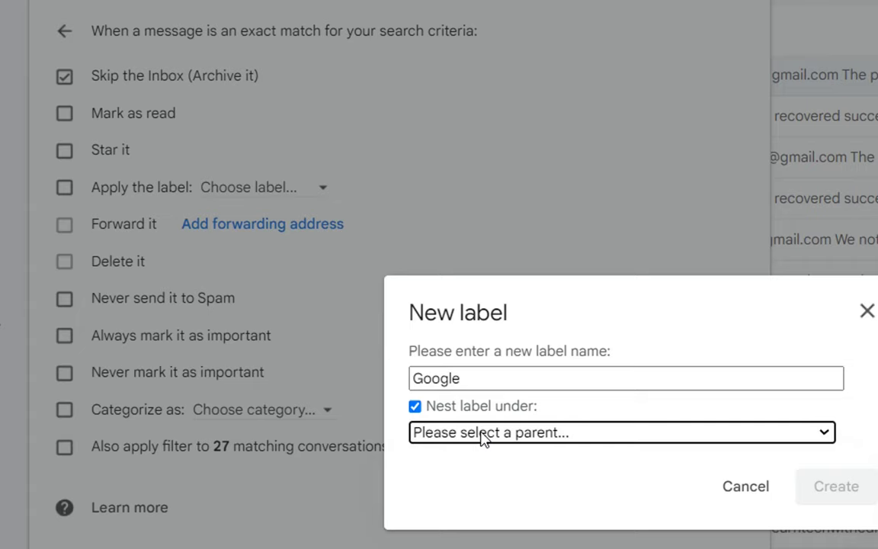
pyautogui.click(481, 440)
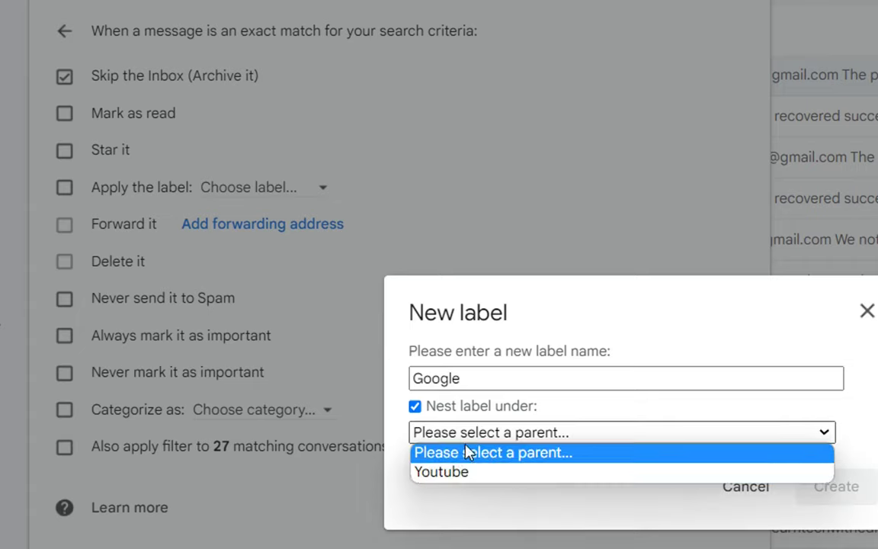
pyautogui.click(424, 406)
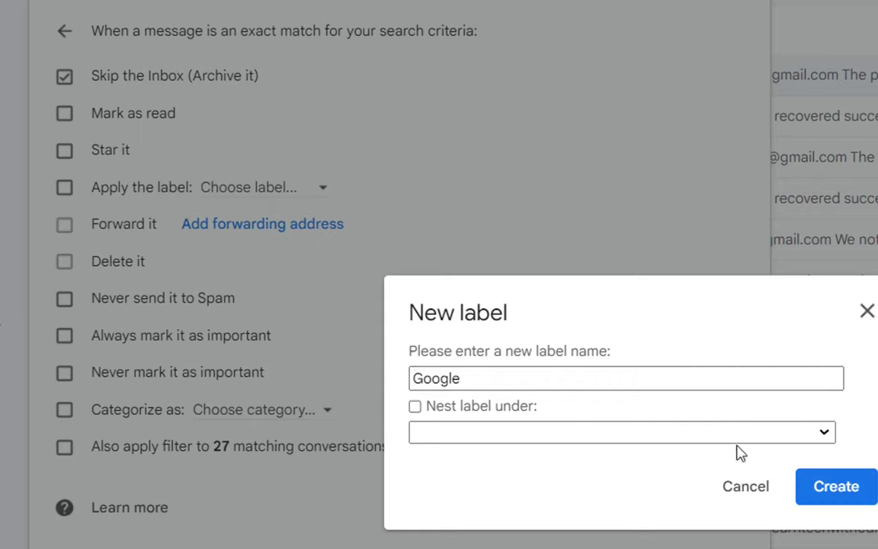
pyautogui.click(837, 488)
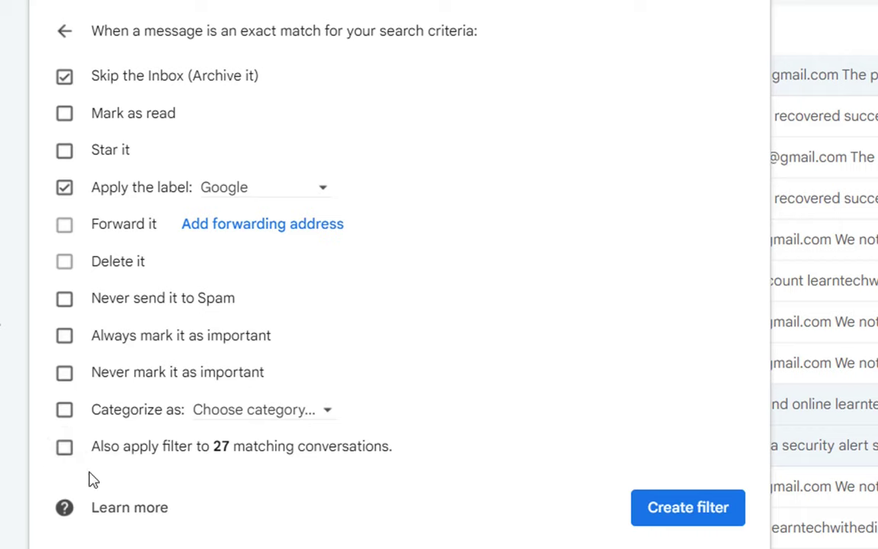
# Also apply the filter to the 27 matching conversations and save it
pyautogui.click(67, 453)
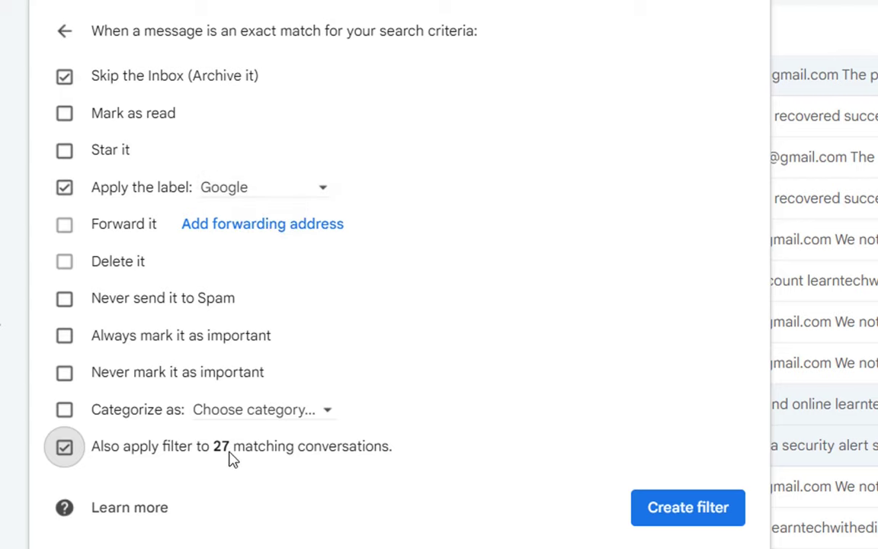
pyautogui.click(673, 518)
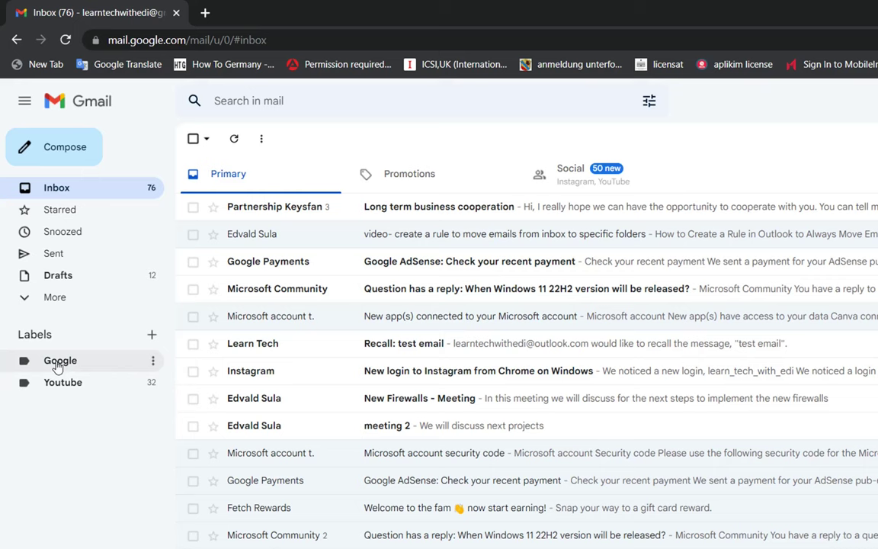
pyautogui.click(108, 364)
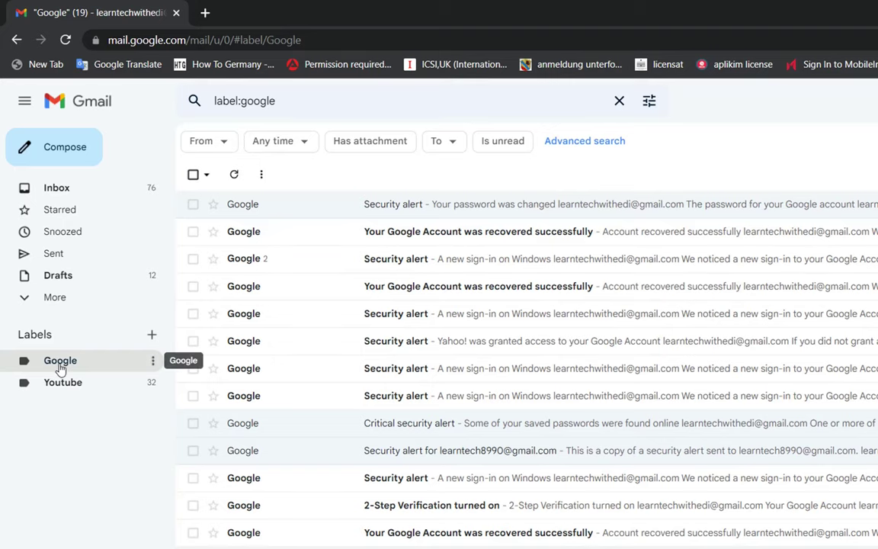
pyautogui.click(49, 188)
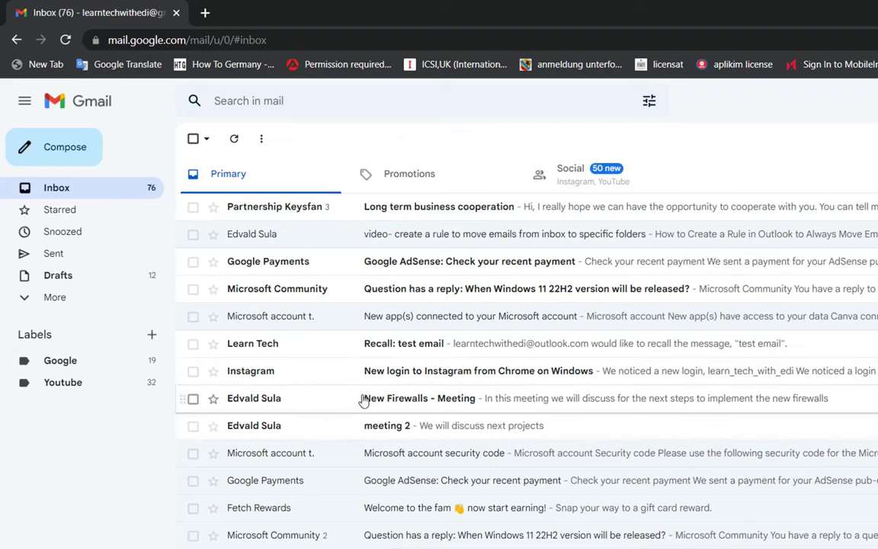
pyautogui.scroll(-4, 294, 412)
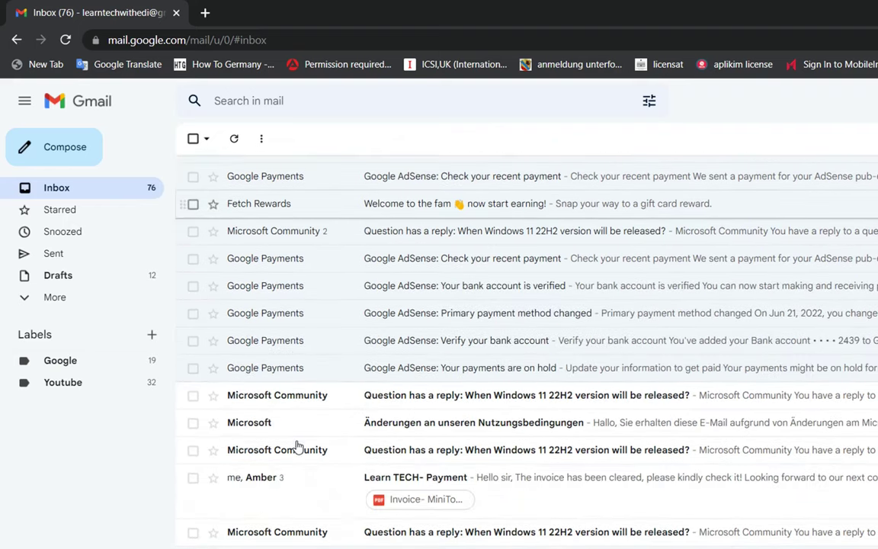
pyautogui.scroll(-5, 299, 445)
pyautogui.scroll(9, 301, 440)
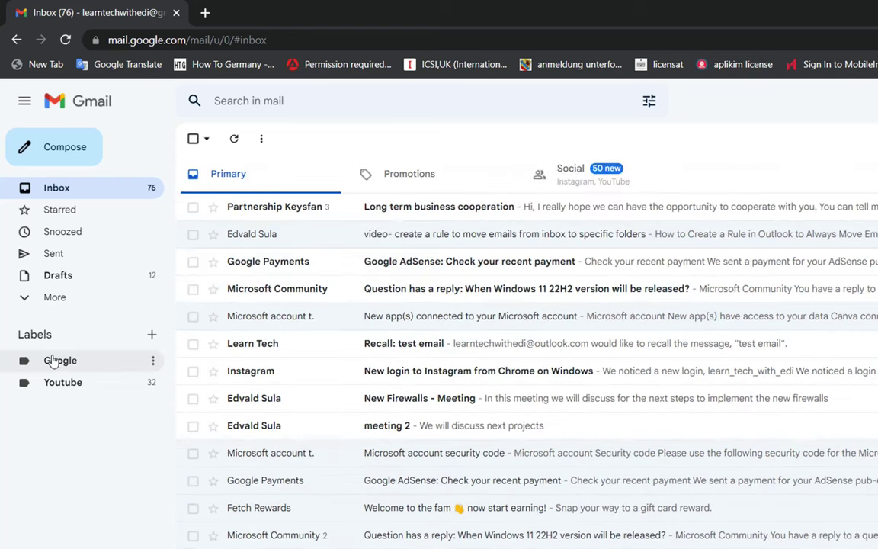
pyautogui.click(68, 392)
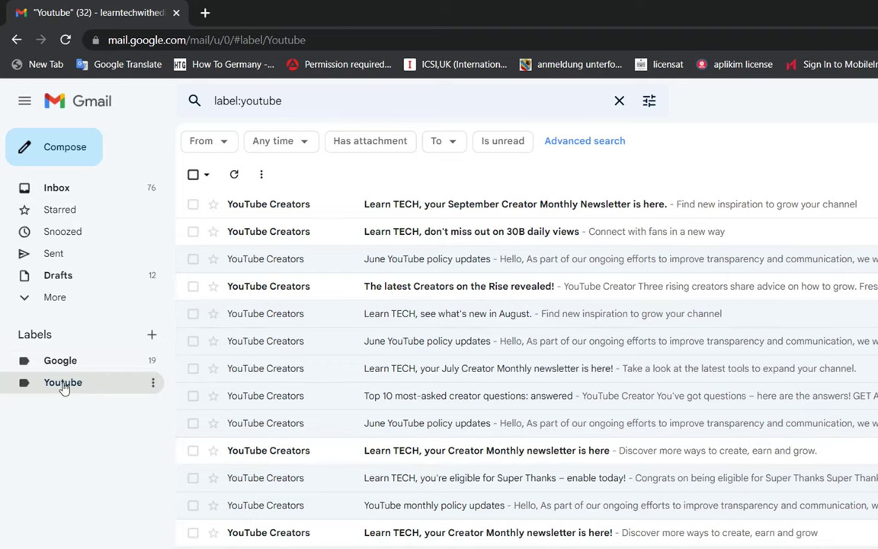
pyautogui.click(67, 191)
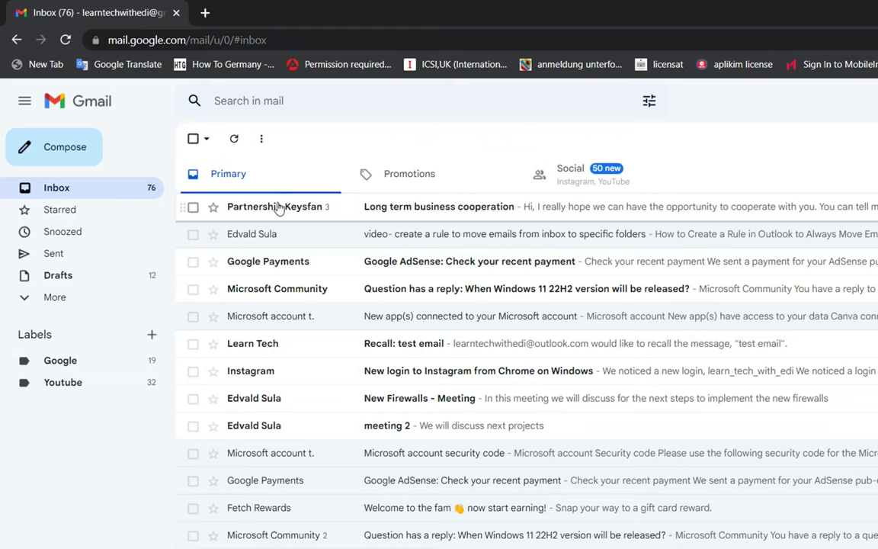
pyautogui.moveTo(279, 204)
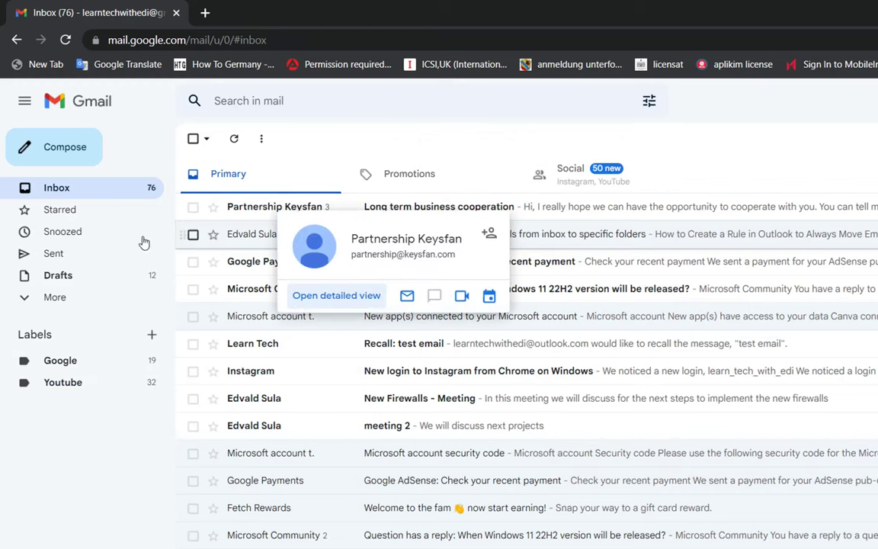
pyautogui.click(72, 363)
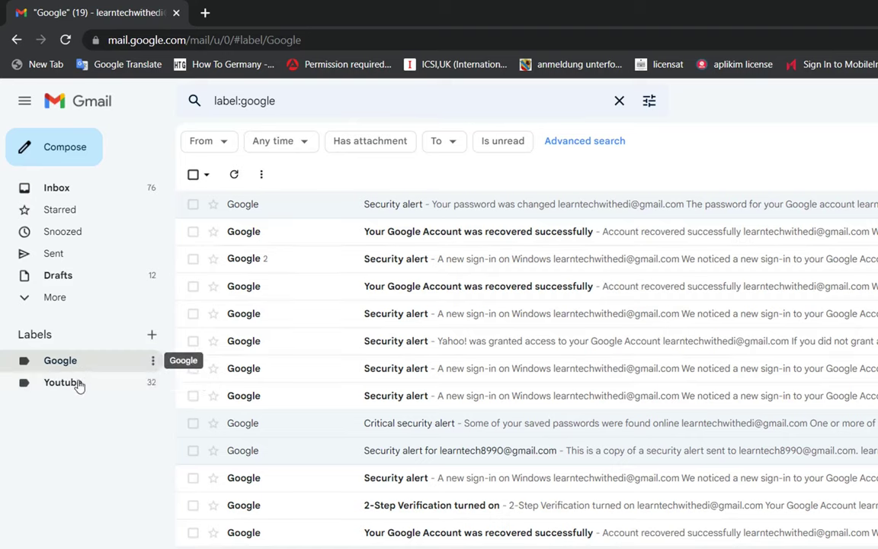
pyautogui.hotkey('alt', 'Left')
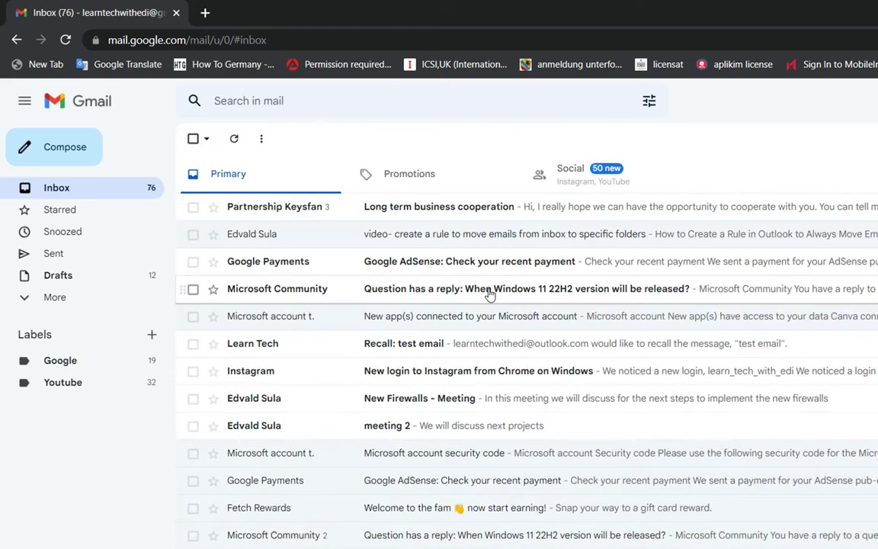